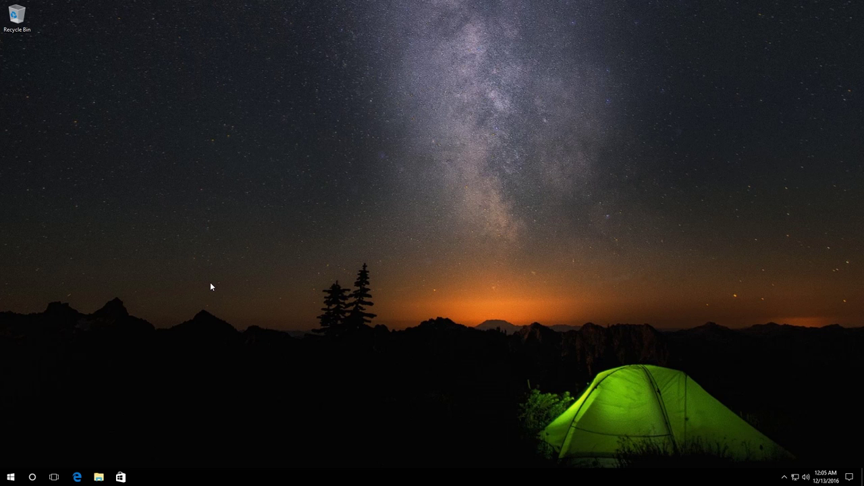
- Restart the PC into advanced startup from the Update & security recovery settings
left_click(10, 476)
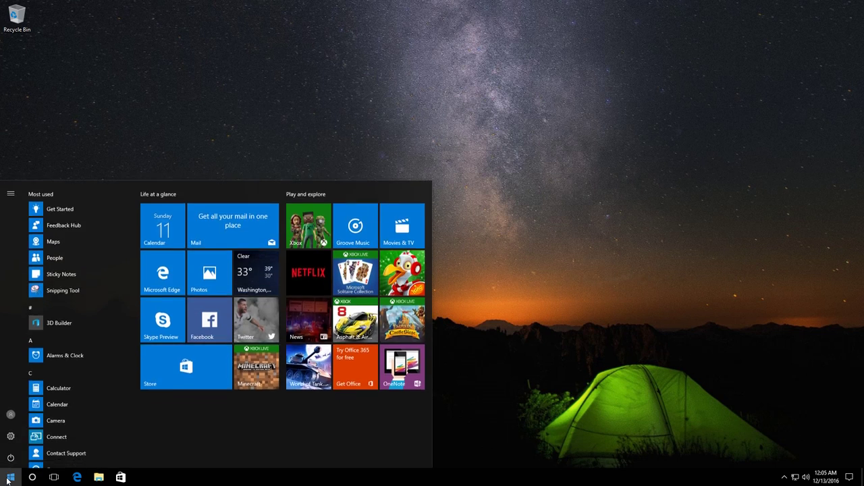
left_click(11, 434)
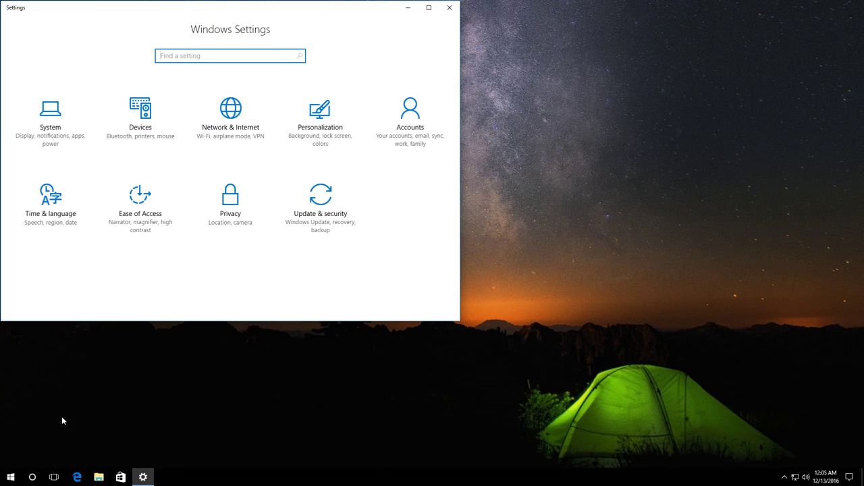
left_click_drag(380, 9, 548, 72)
left_click(479, 271)
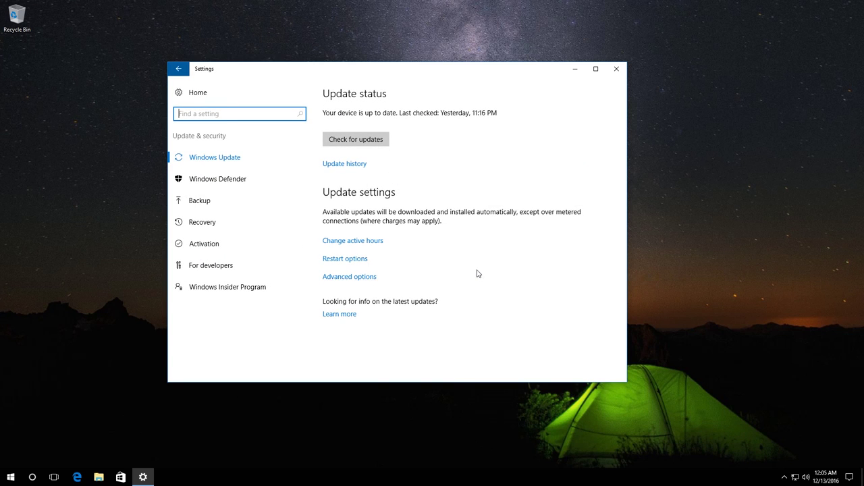
left_click(218, 224)
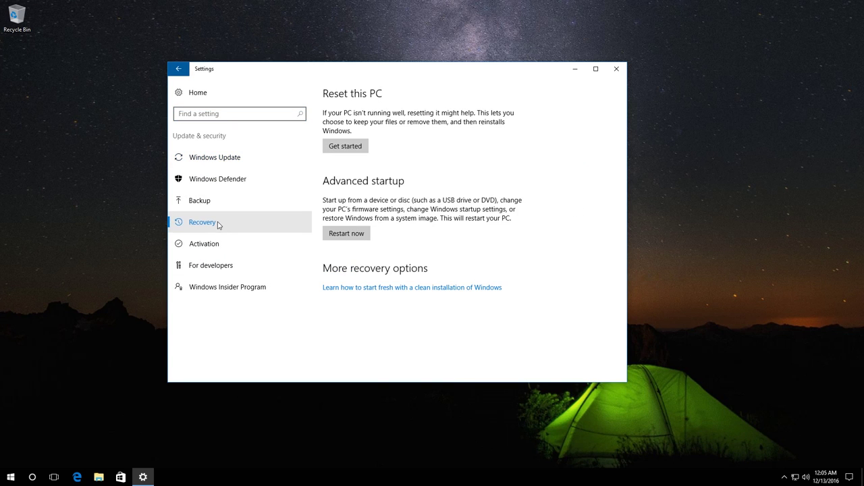
left_click(346, 234)
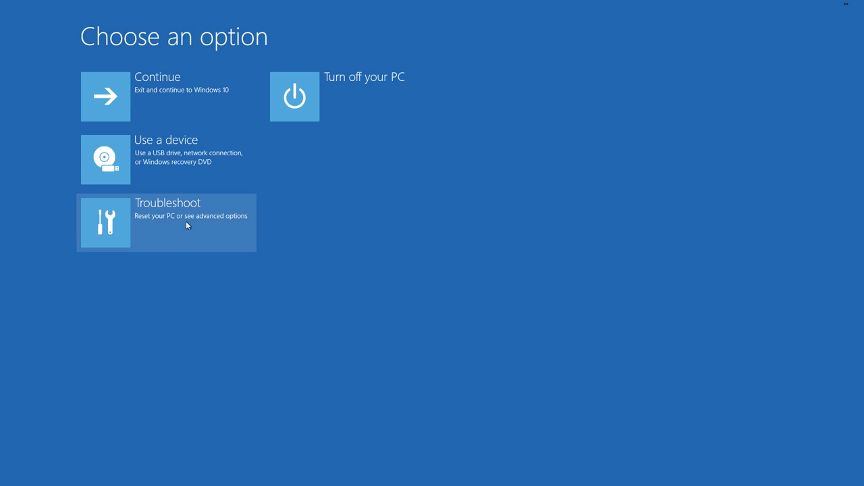
- Restart the PC through the advanced troubleshooting Startup Settings to reach the Safe Mode boot choices
left_click(167, 216)
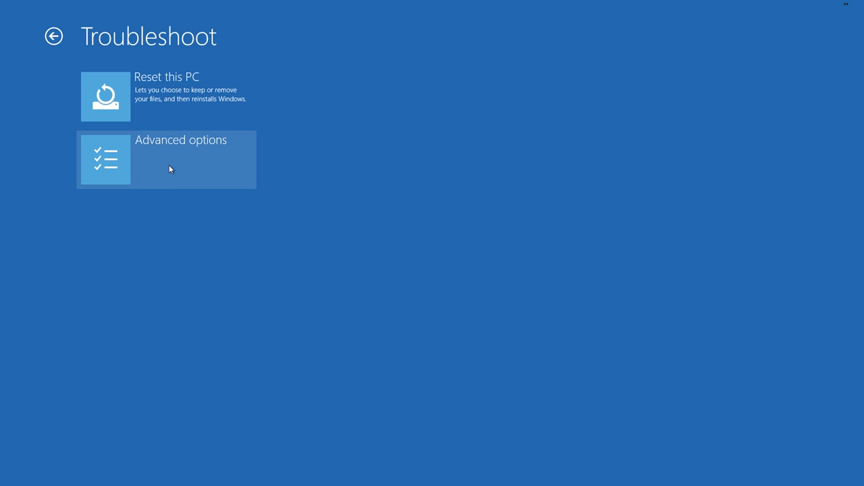
left_click(170, 168)
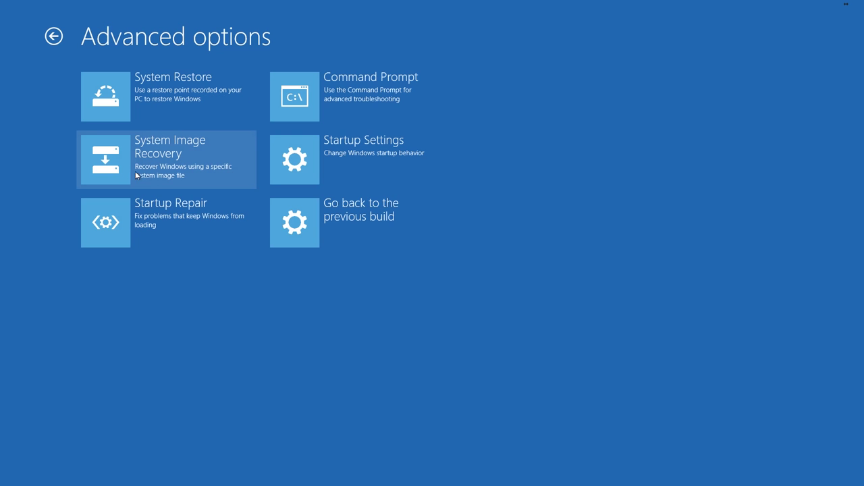
left_click(330, 166)
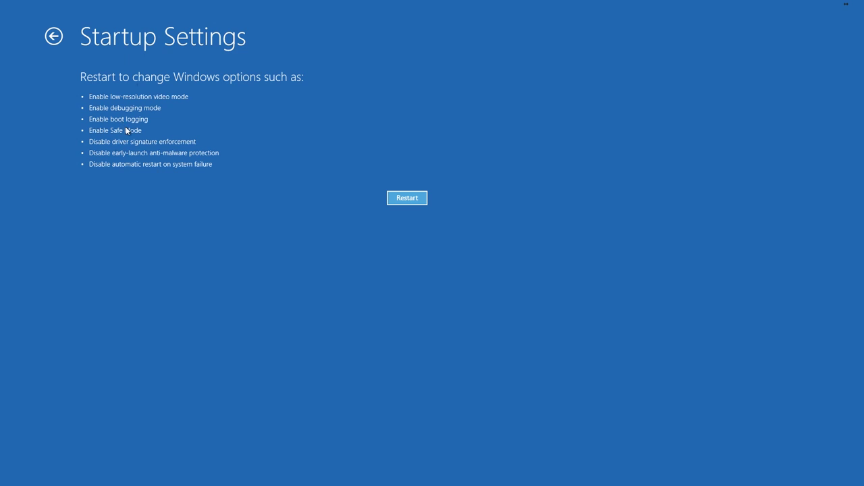
left_click(419, 198)
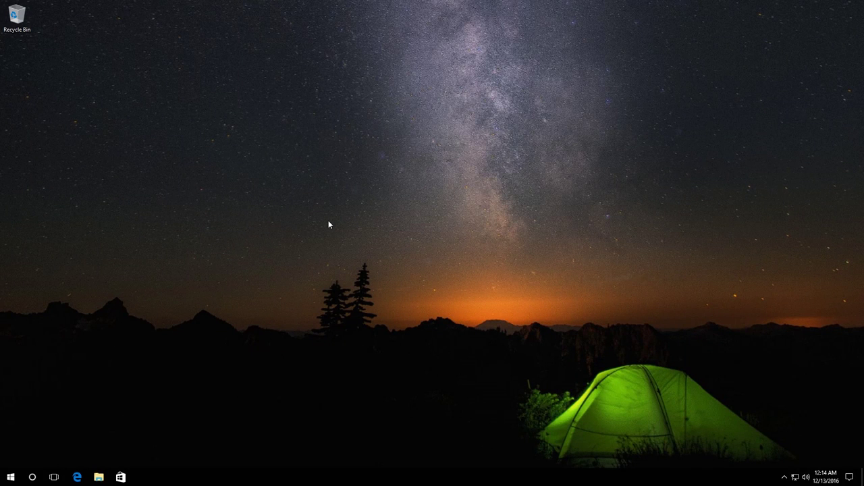
- In System Configuration, enable Safe boot with the Minimal option for the Windows 10 boot entry and accept the change
key("super+r")
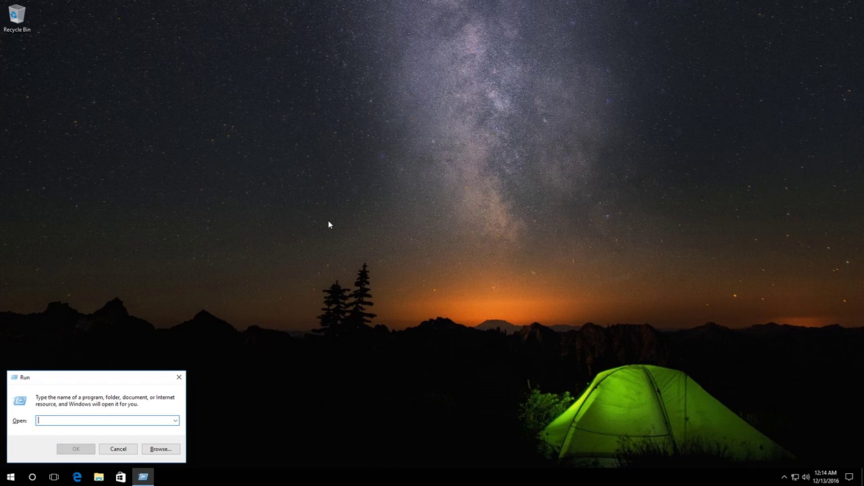
type("regedit")
key("Return")
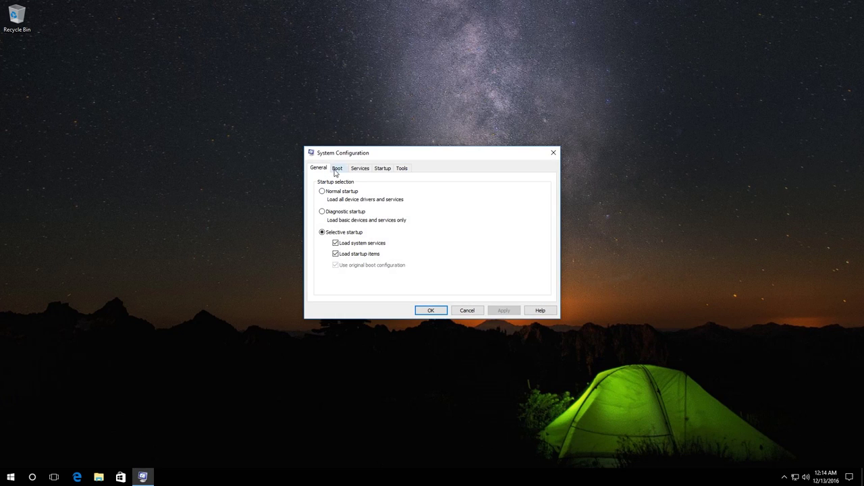
left_click(335, 173)
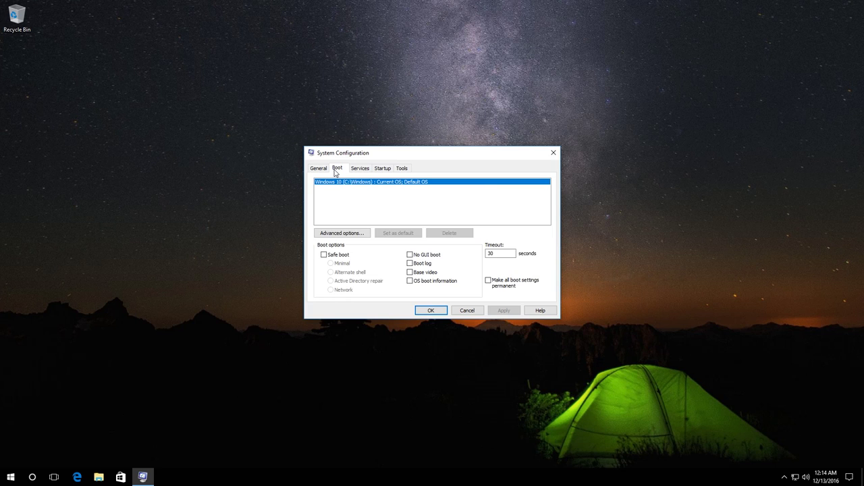
left_click(323, 258)
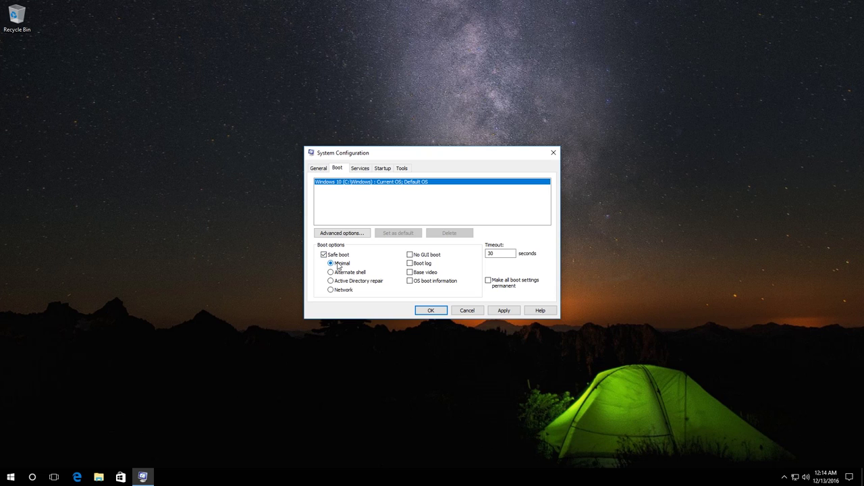
left_click(442, 311)
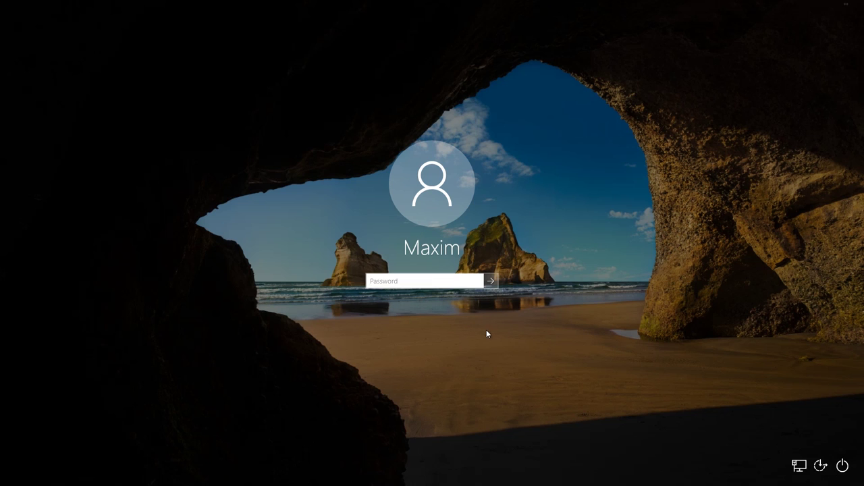
- Restart the PC from the sign-in screen and boot from the EFI USB Device entry in the boot manager
left_click(848, 473)
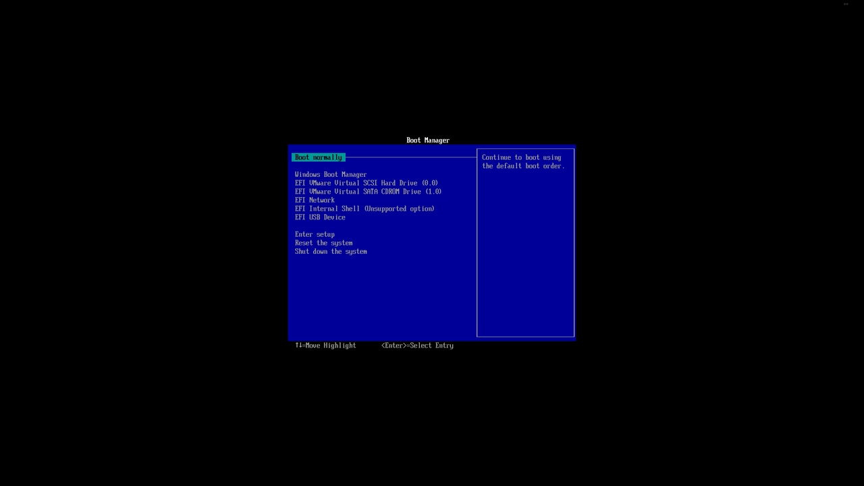
key("Down")
key("Down")
key("Down")
key("Down")
key("Down")
key("Down")
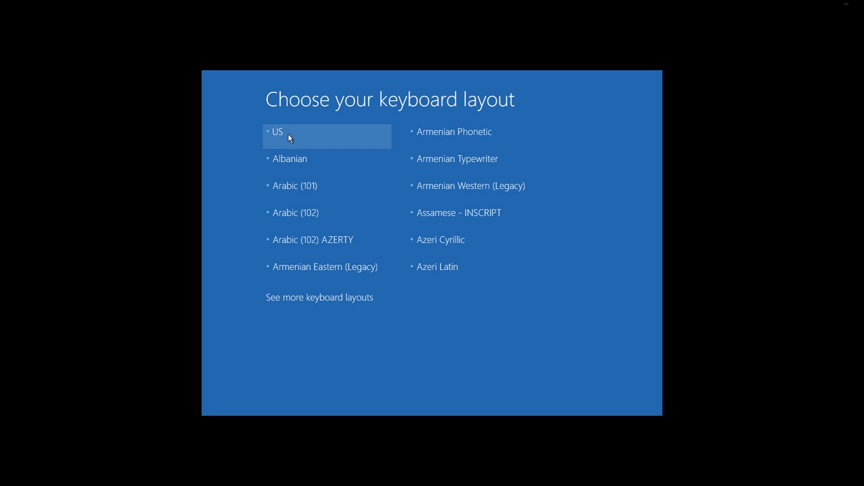
- Choose the US keyboard layout and open the recovery environment's Command Prompt for advanced troubleshooting
left_click(282, 130)
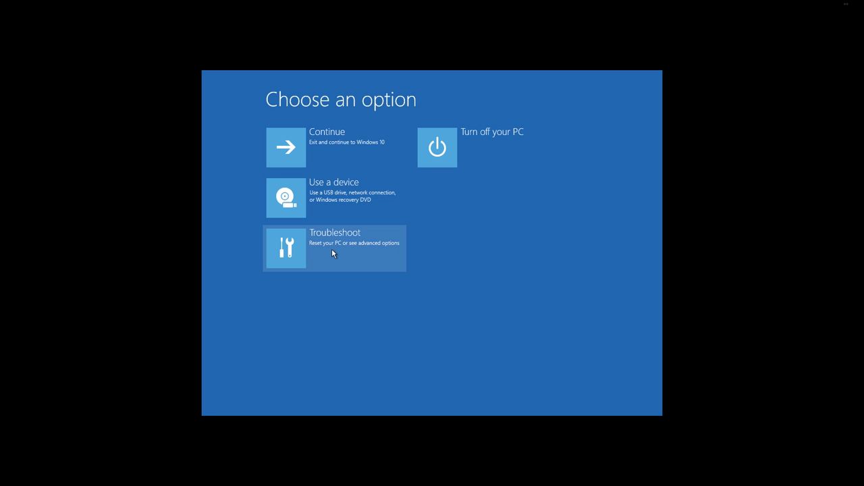
left_click(332, 250)
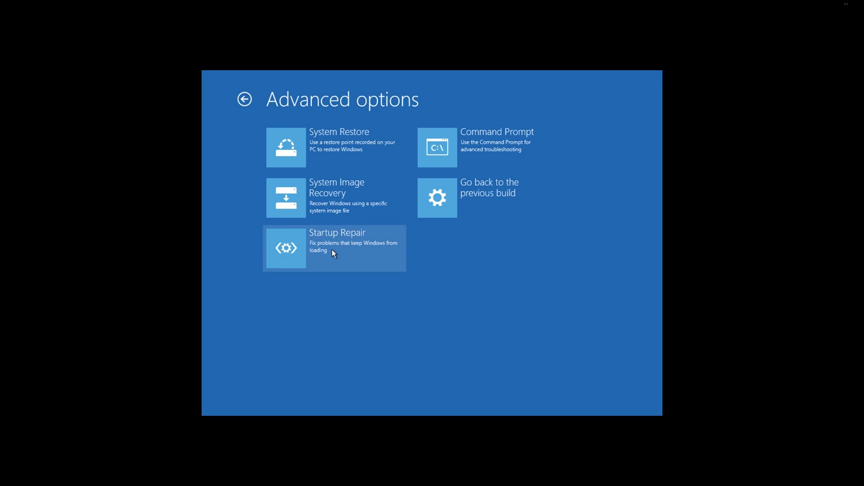
left_click(466, 150)
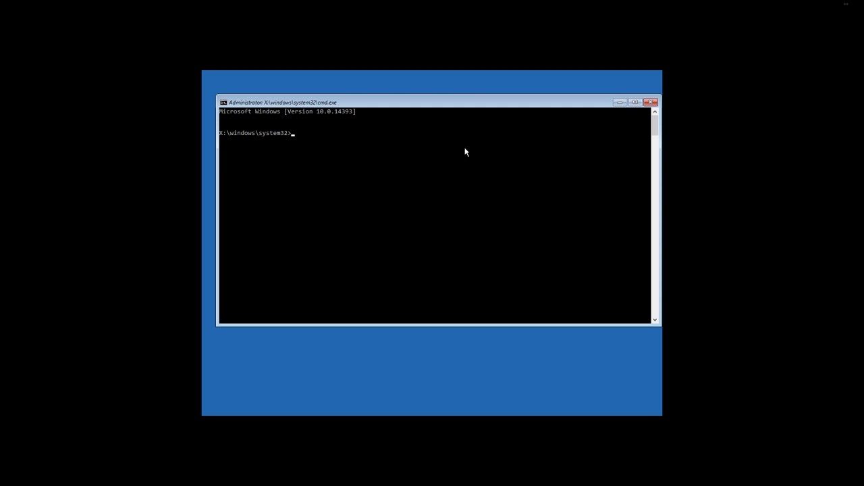
- Set the default boot entry to minimal Safe Mode with the command bcdedit /set {default} safeboot minimal
type("bcdedit /set {defa")
type("ult}")
type("safeboot min")
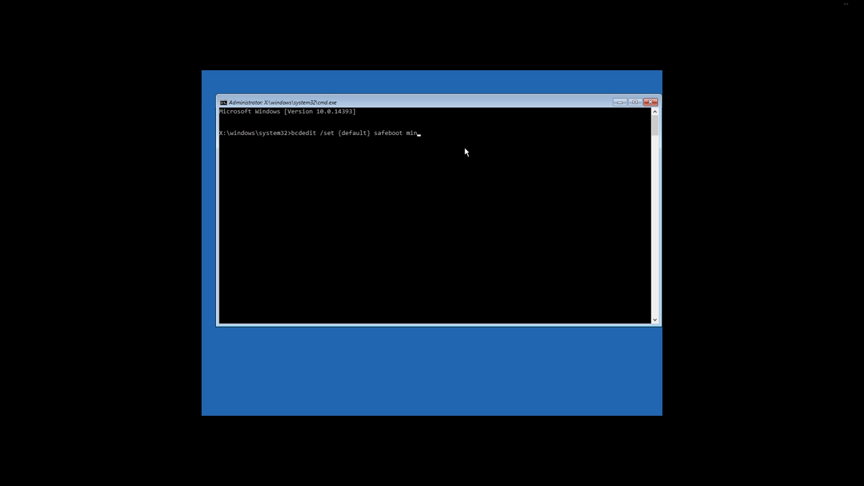
type("imal")
key("Return")
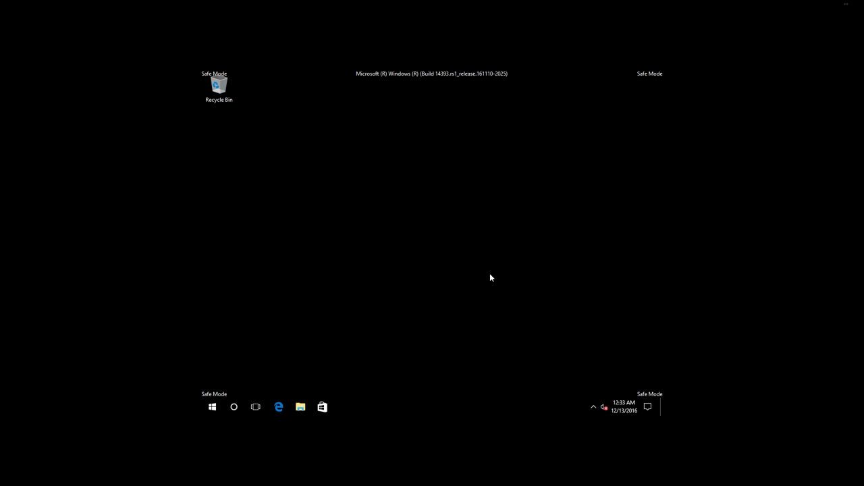
- Open a command prompt in Safe Mode and remove the safe boot setting with bcdedit /deletevalue {default} safeboot
key("super+r")
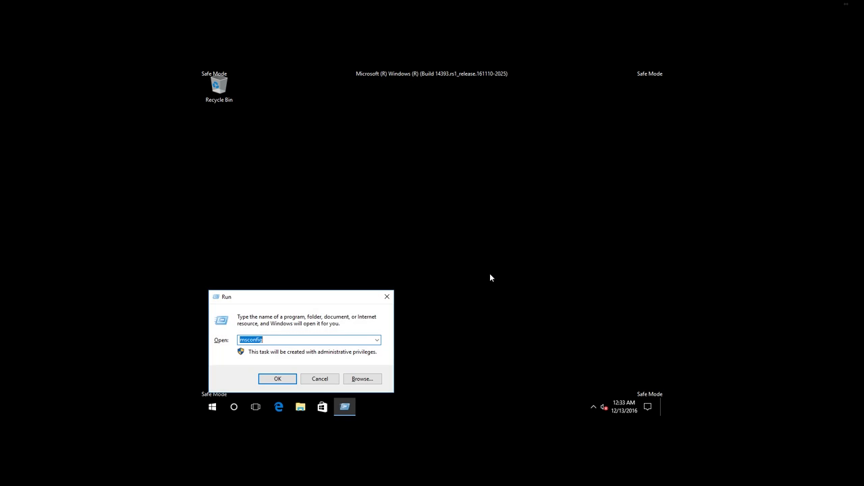
type("cmd")
key("Return")
type("bcde")
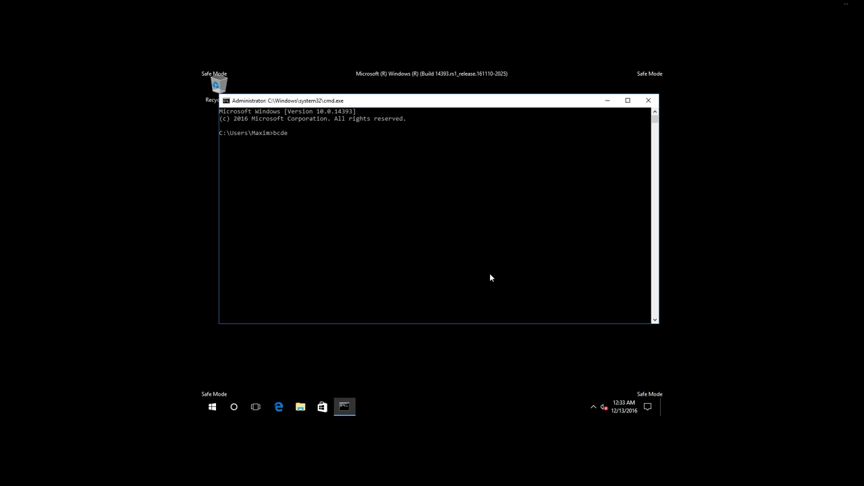
key("BackSpace")
type("edit /deletevalue {default} safeboot")
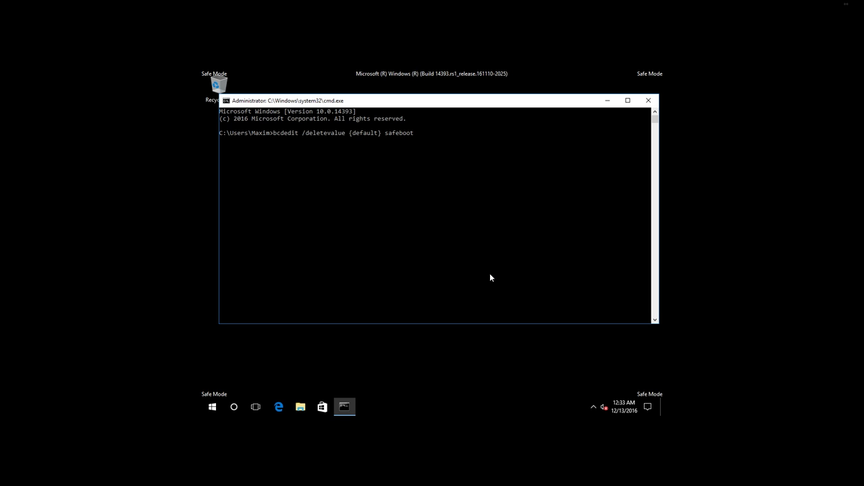
key("Return")
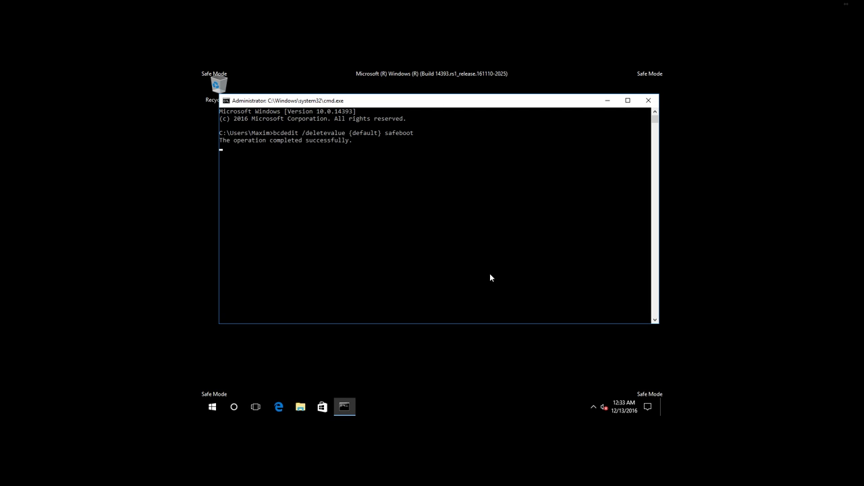